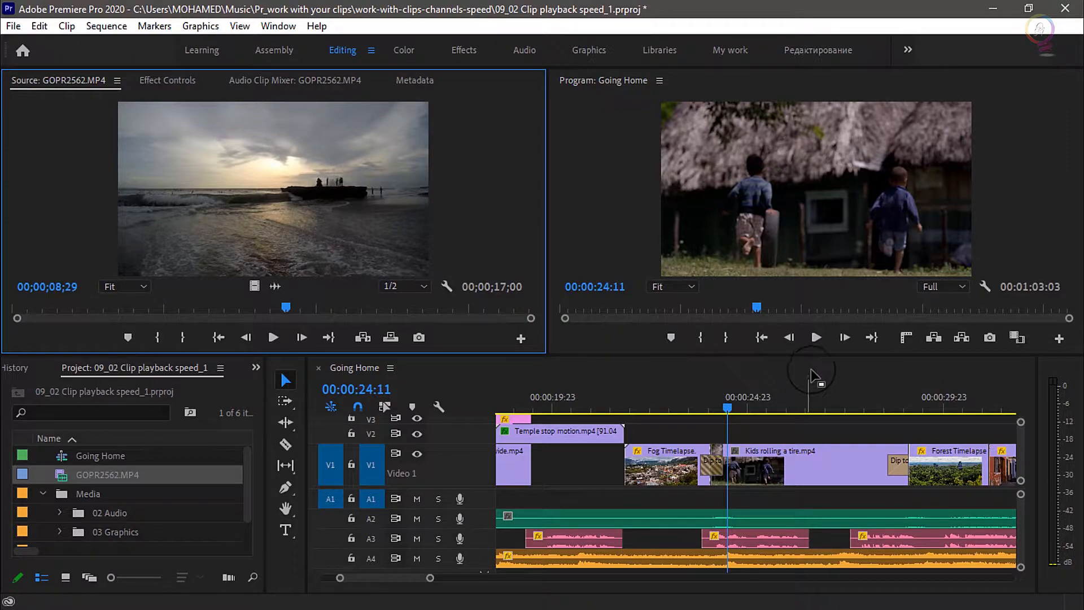
- Unlink speed from duration for the Kids rolling a tire.mp4 clip and set its speed to 25%
click(818, 341)
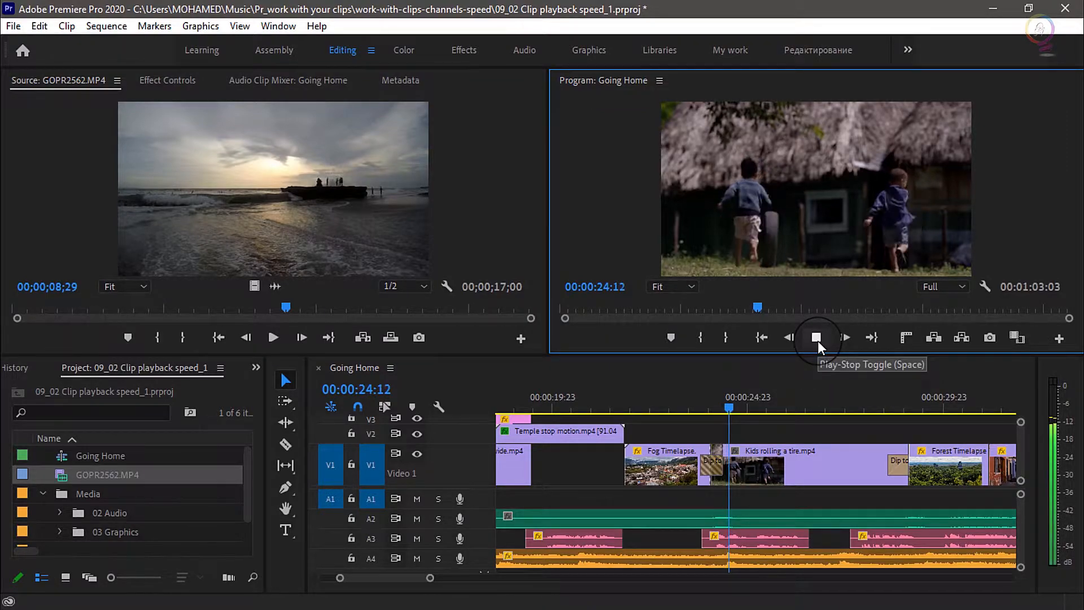
click(817, 341)
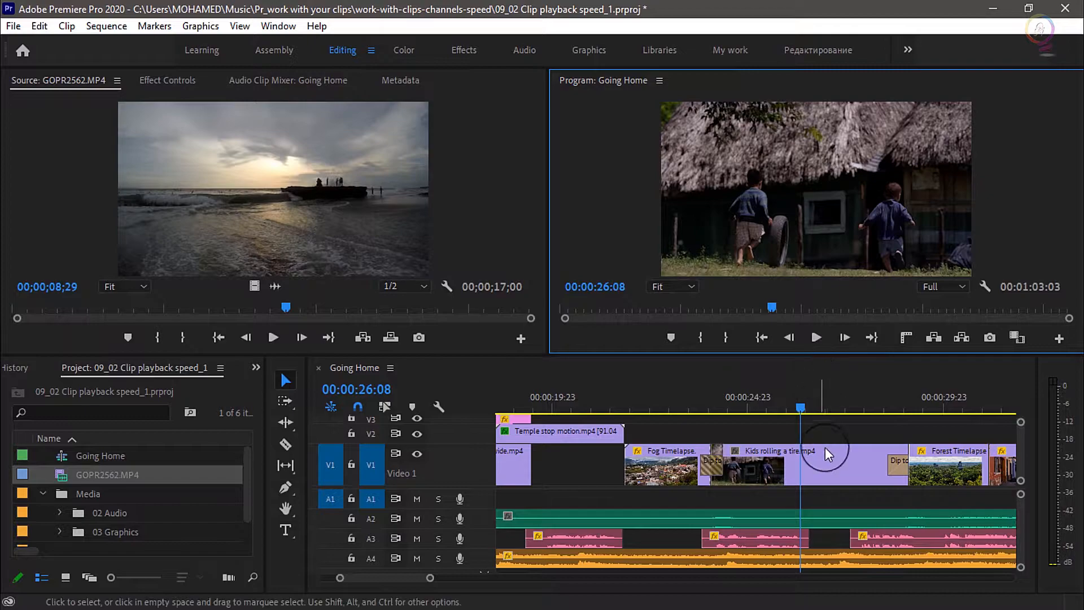
right_click(824, 467)
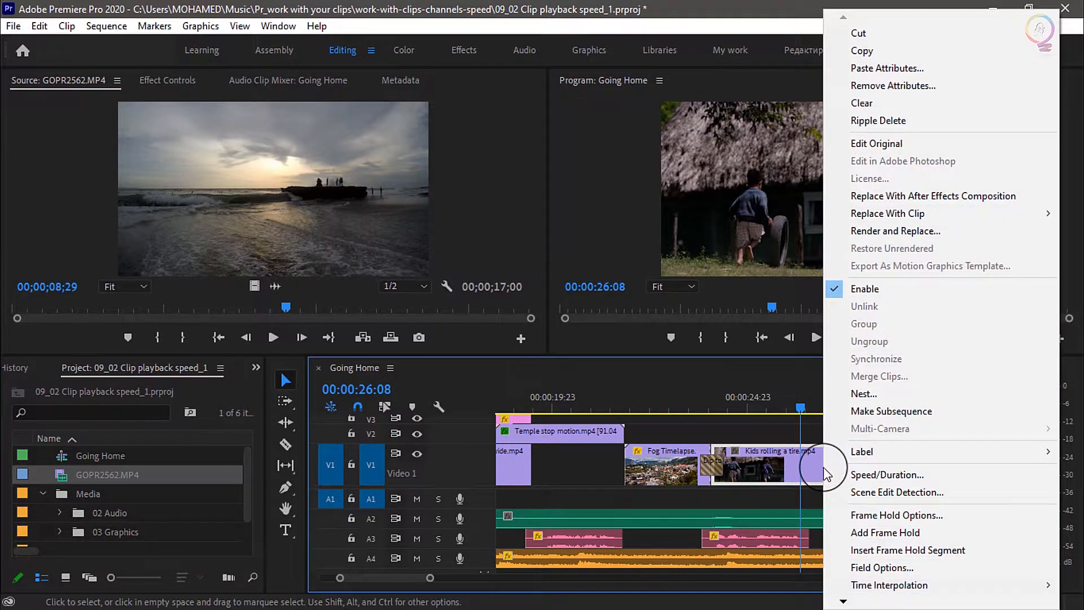
click(970, 475)
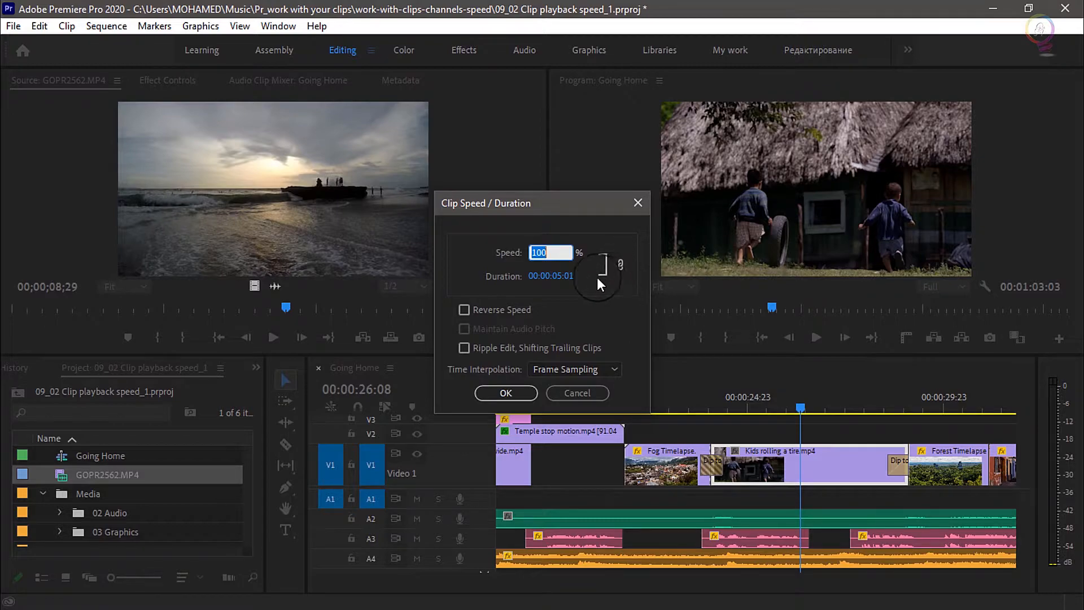
text(25)
key(ctrl+z)
click(624, 265)
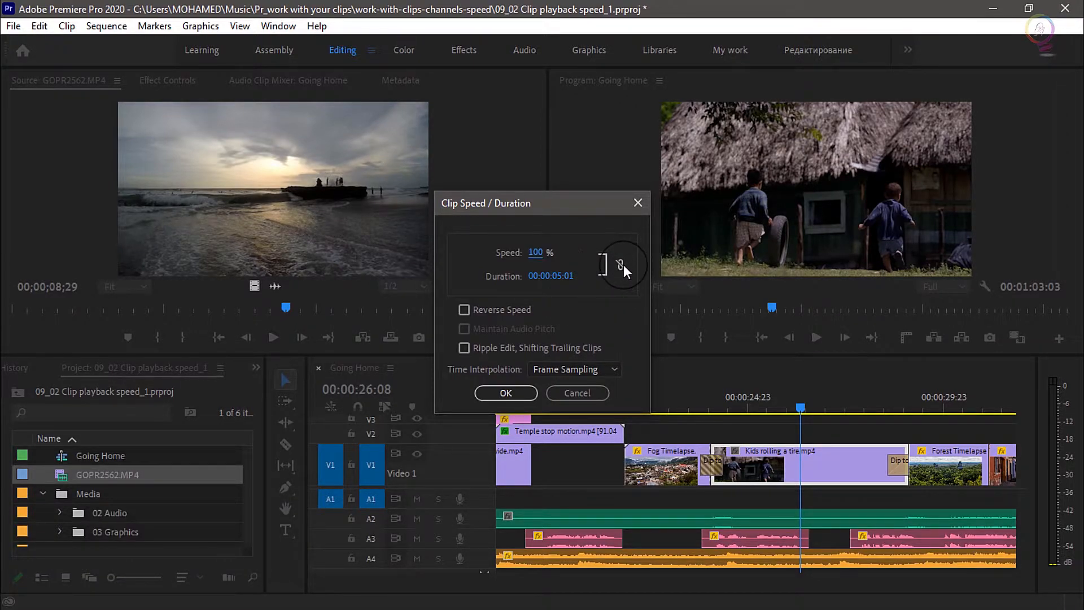
click(539, 254)
text(25)
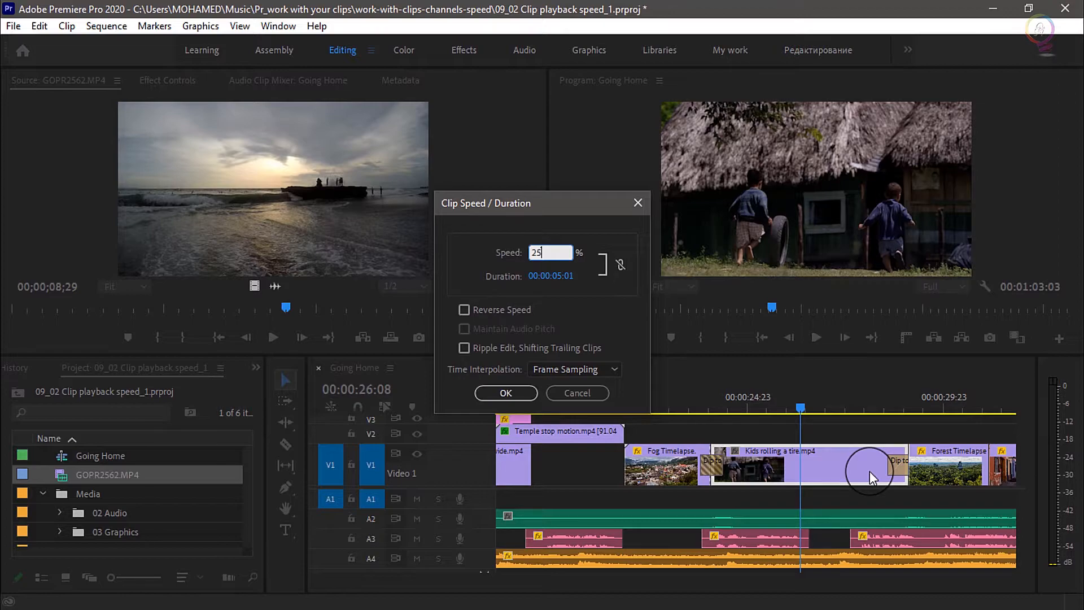
click(504, 394)
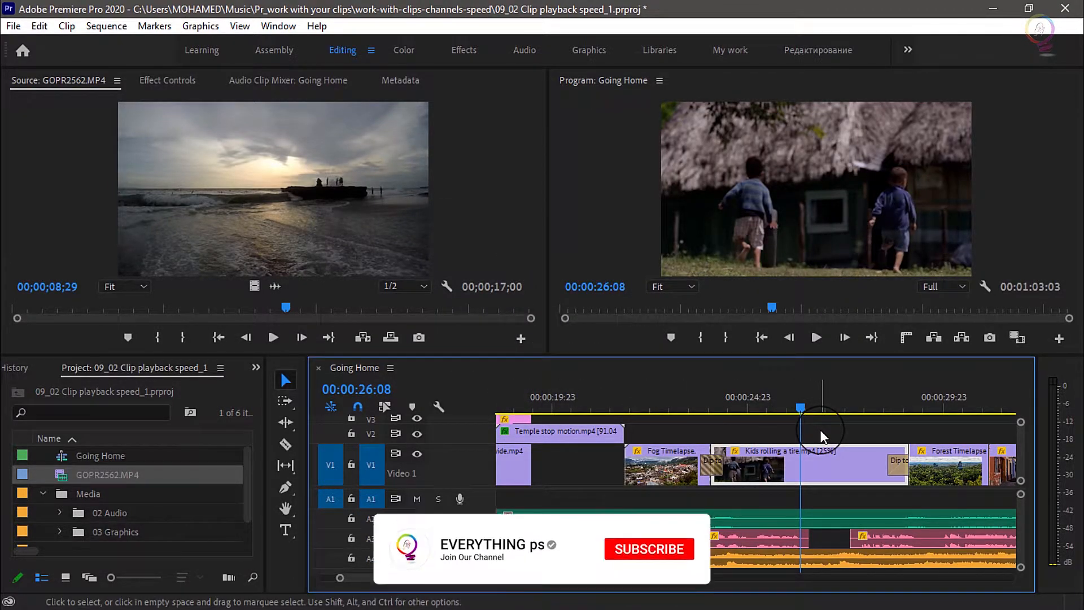
- Play the slowed Kids rolling a tire.mp4 clip from its beginning in the maximized Program monitor, and restore the layout
click(612, 220)
key(Up)
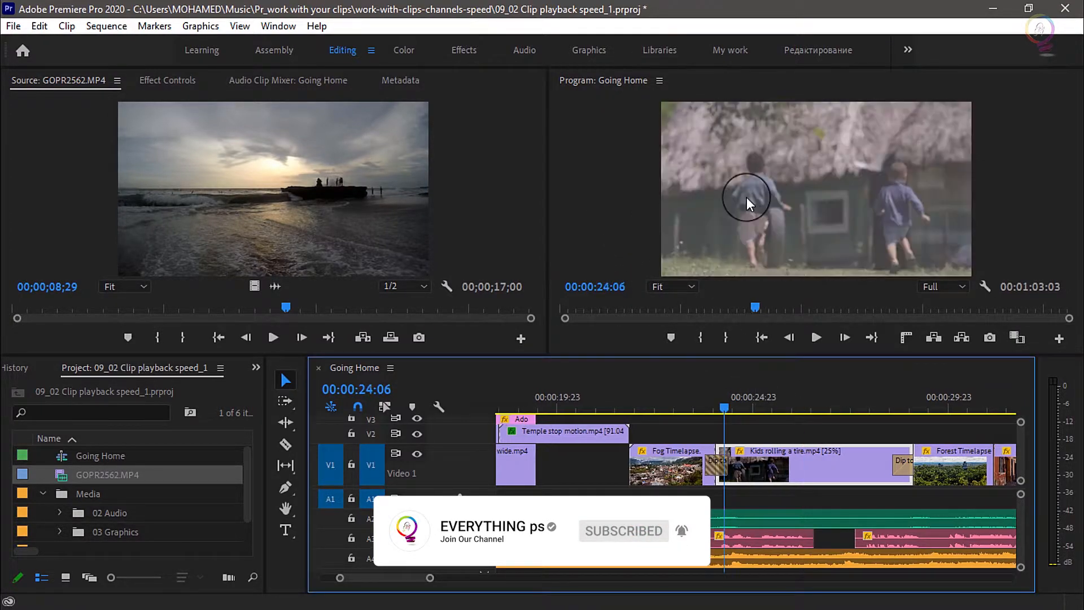
key(grave)
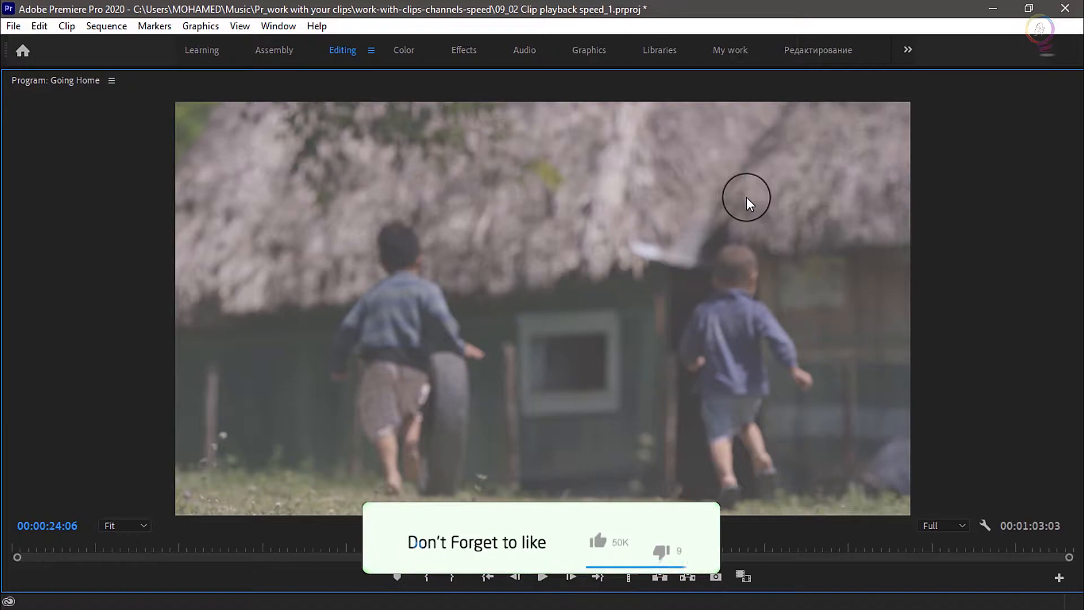
key(space)
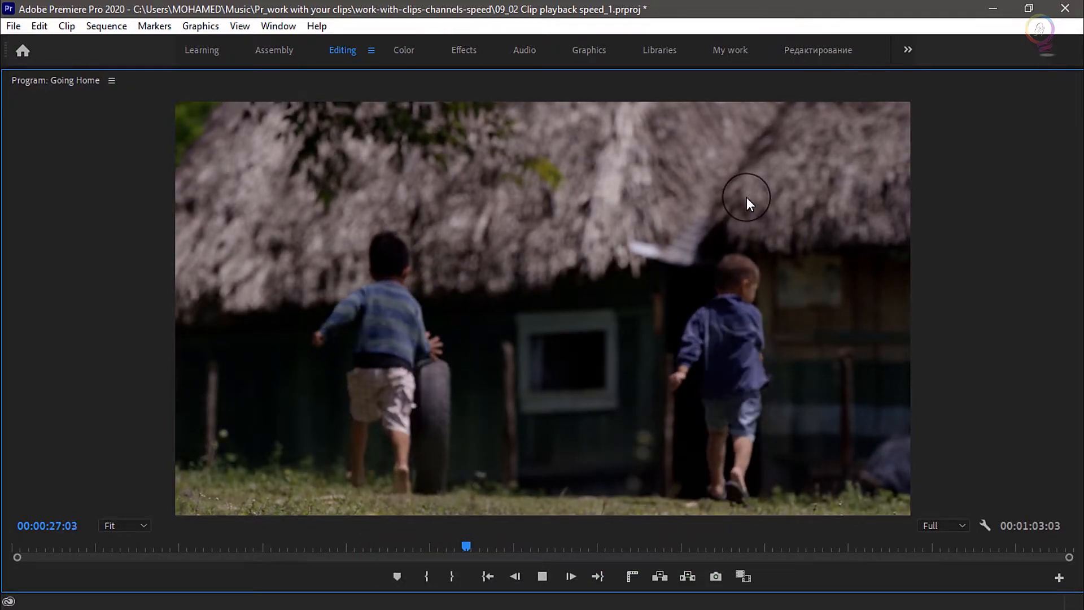
key(space)
key(grave)
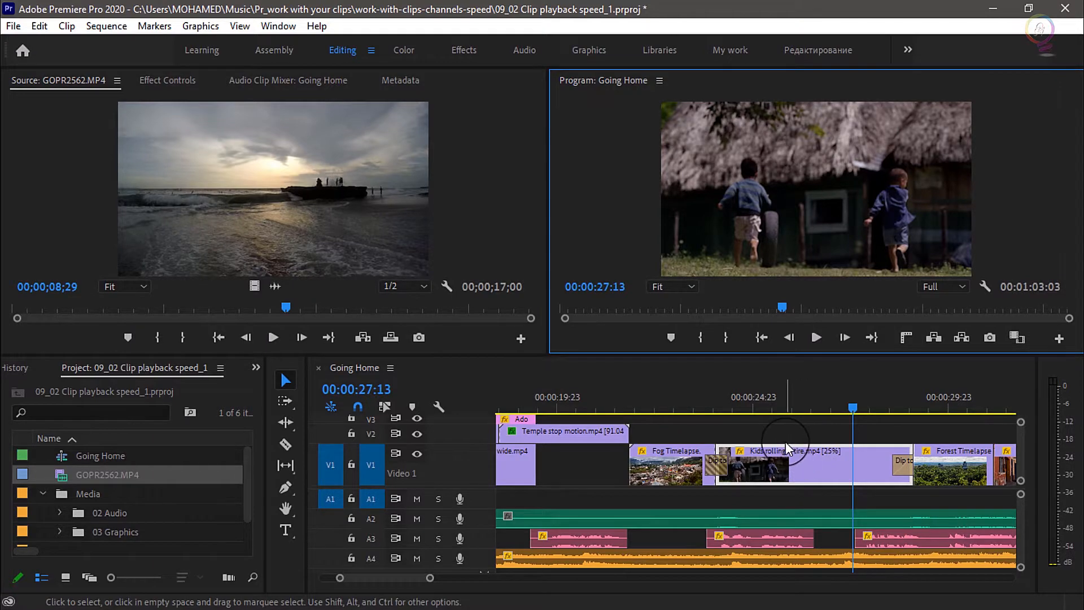
- Set the time interpolation of the Kids rolling a tire.mp4 clip to Optical Flow
mouse_move(811, 459)
right_click(811, 459)
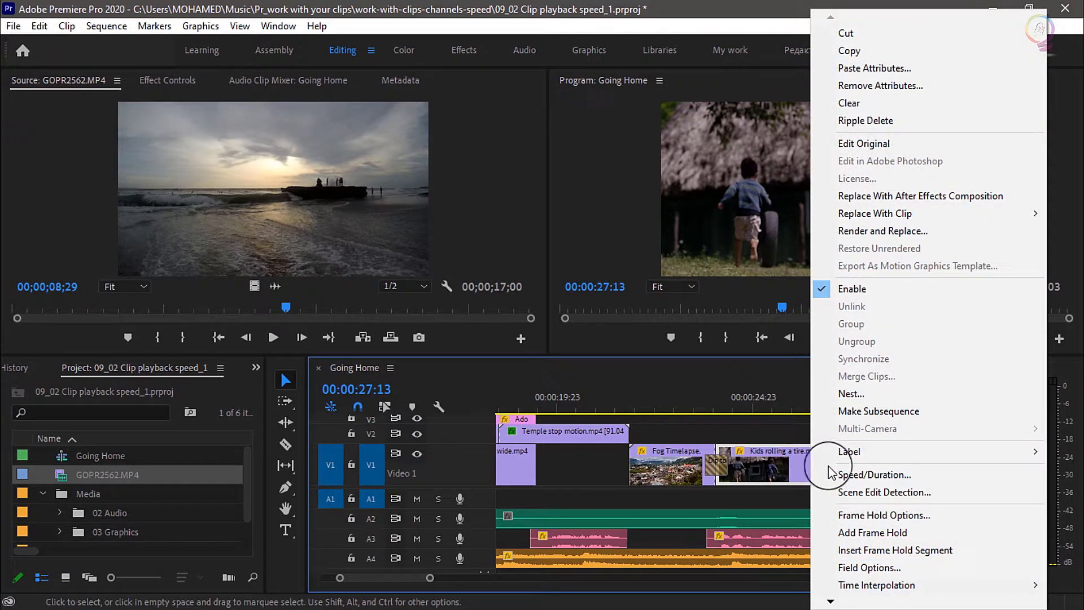
click(952, 476)
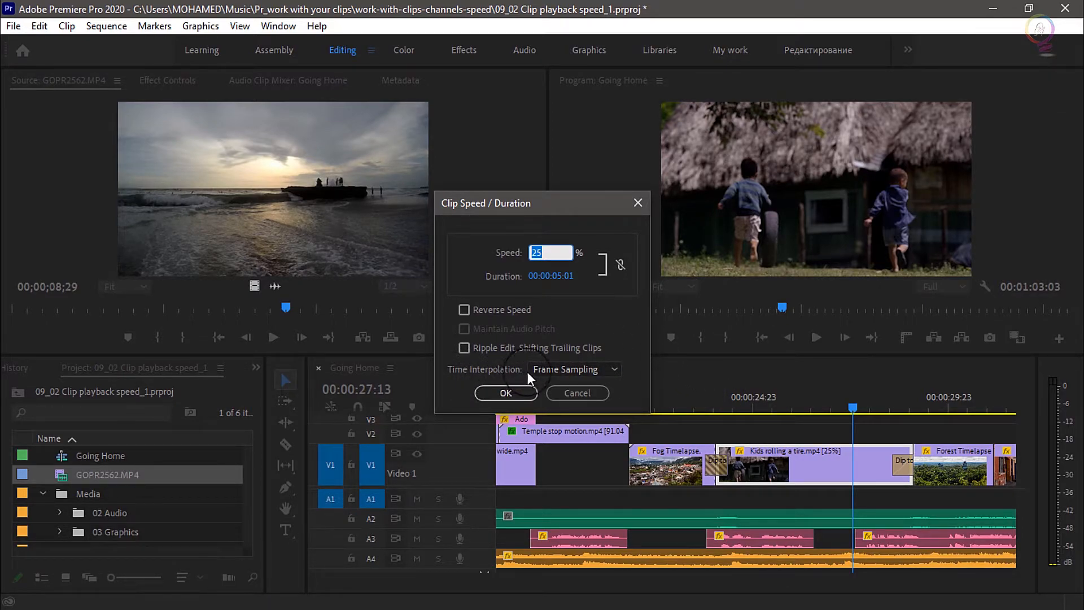
click(584, 368)
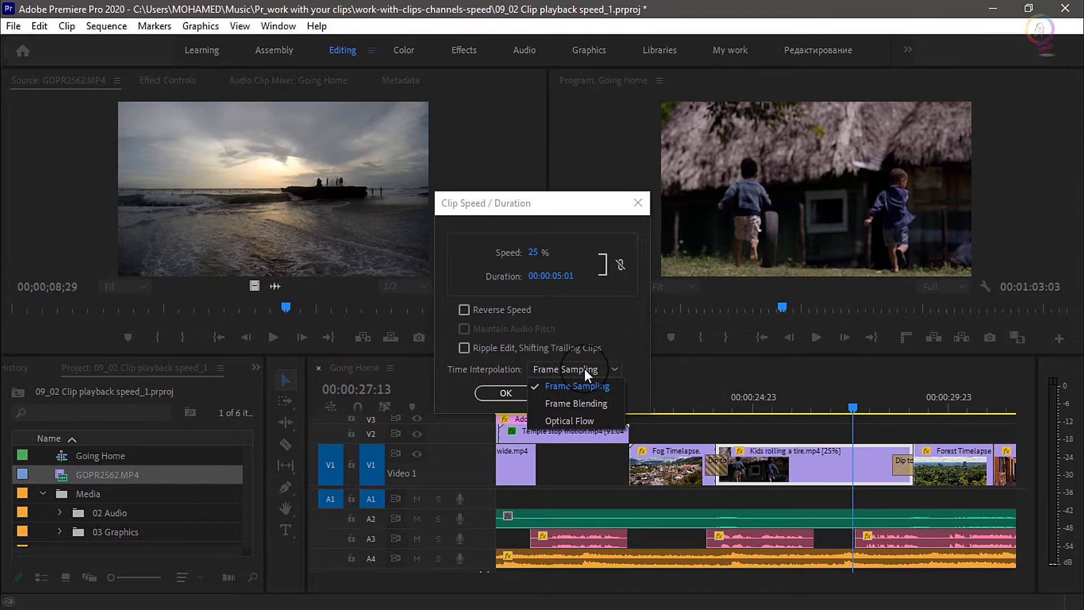
click(608, 423)
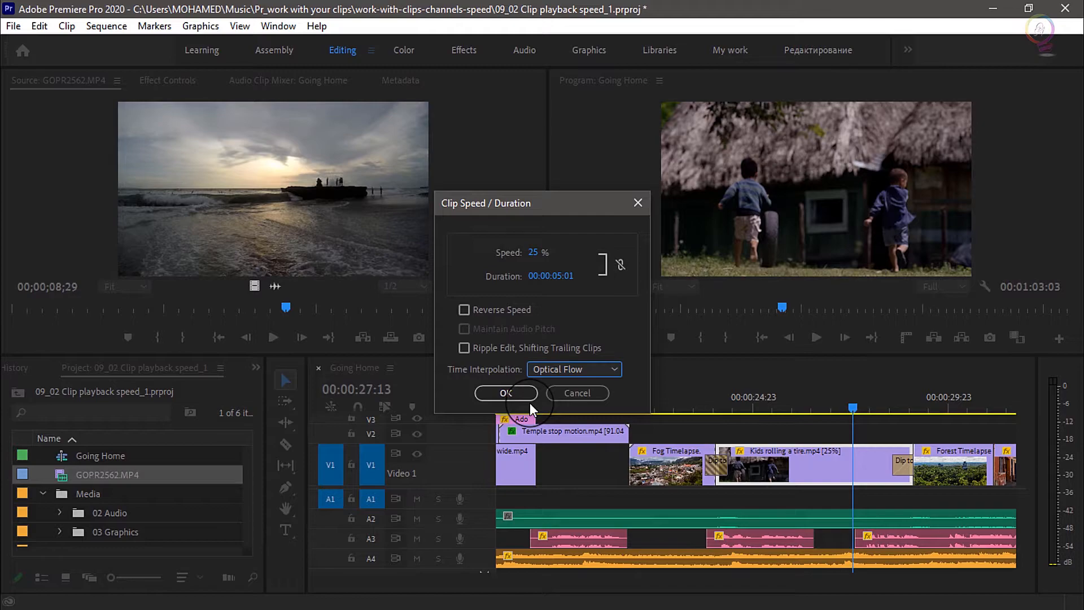
click(519, 391)
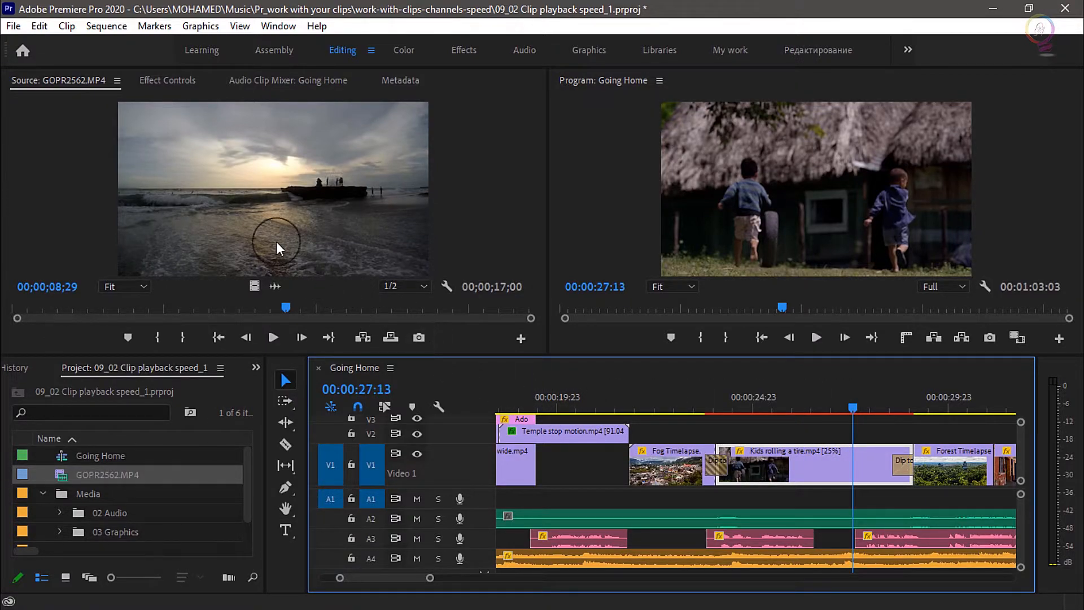
- Render the sequence's effects from In to Out and stop the playback that follows
click(105, 26)
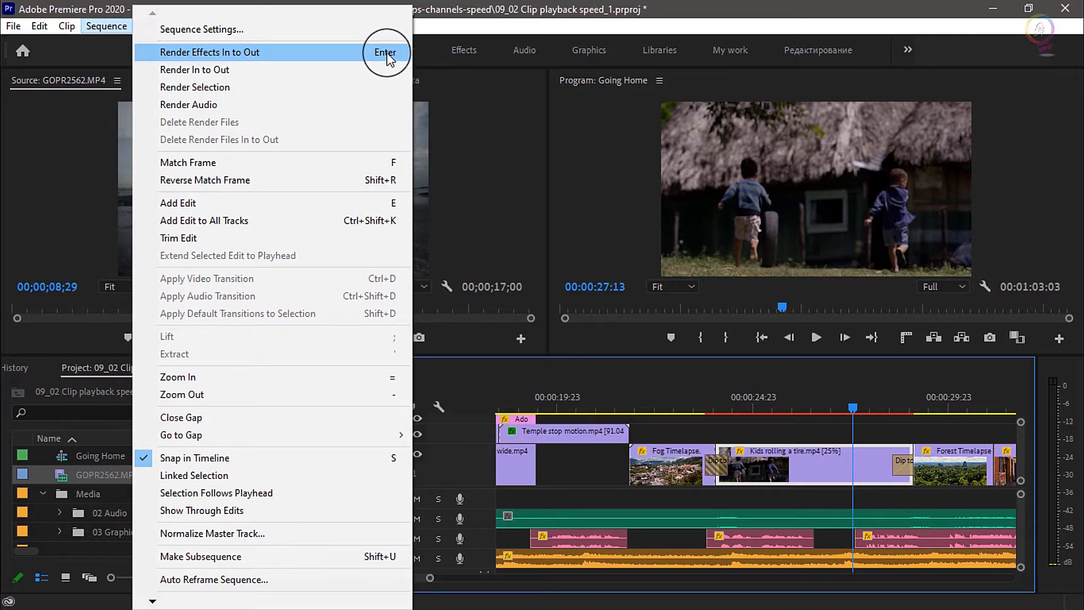
click(297, 56)
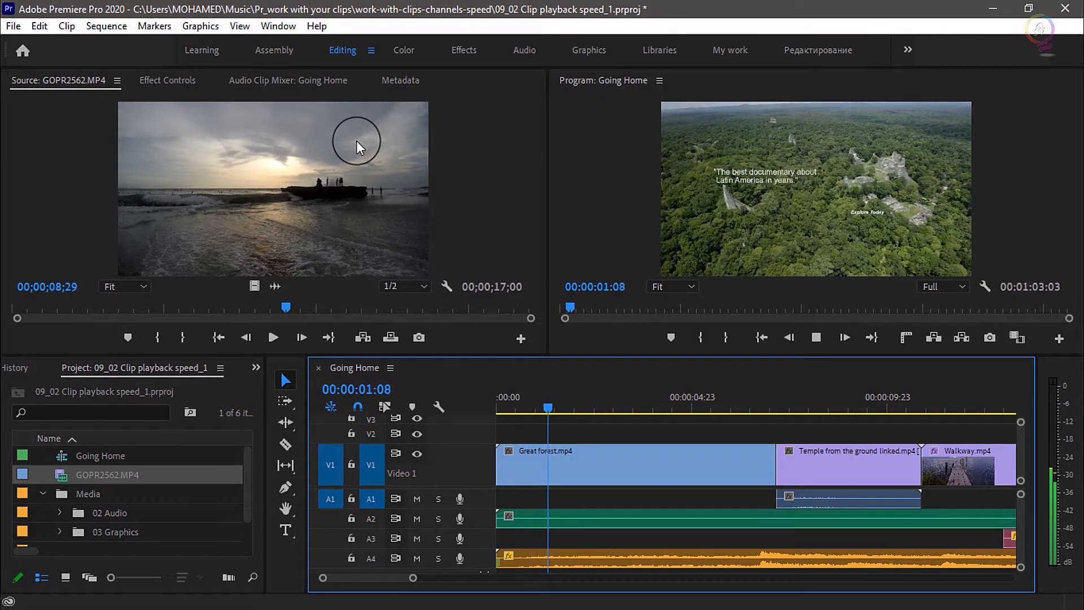
click(816, 338)
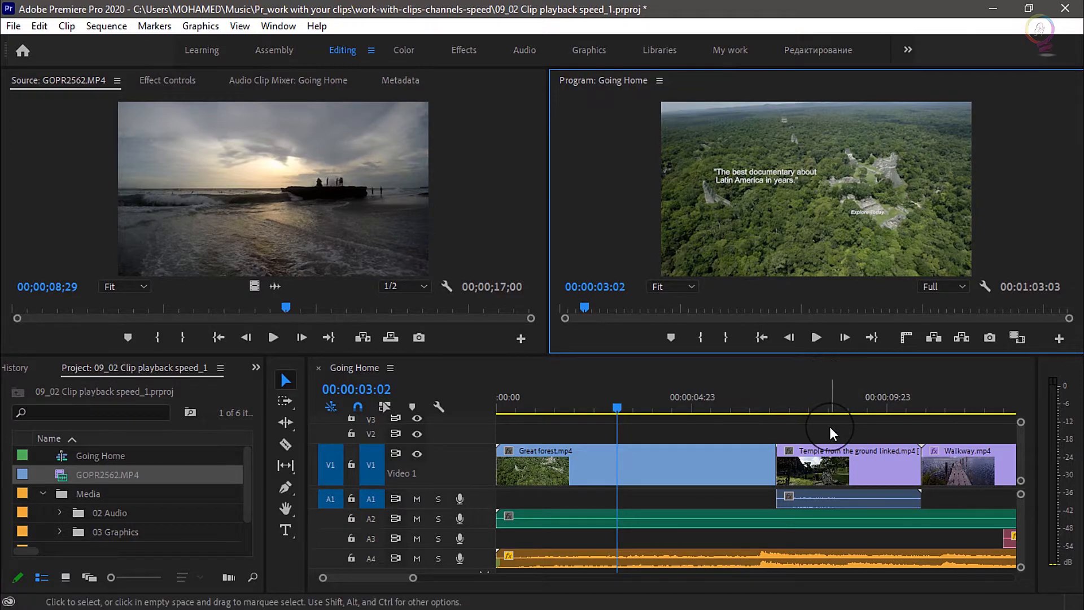
- Review the rendered slow-motion Kids rolling a tire.mp4 clip in the sequence
scroll(834, 438, down, 8)
scroll(838, 452, down, 8)
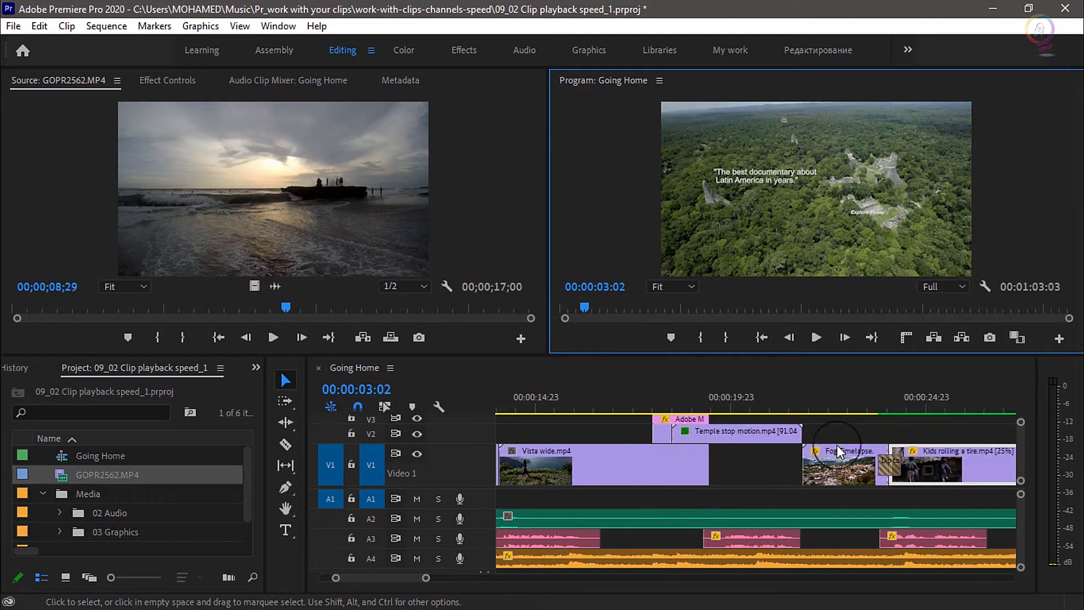
click(742, 399)
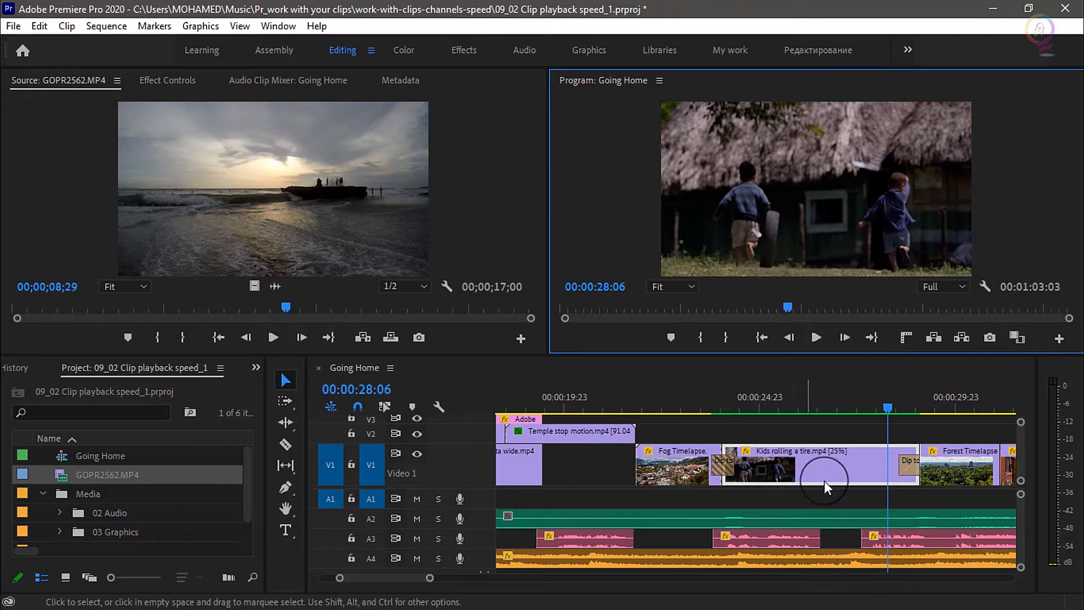
- Delete the Bridge track.mp4 clip from the sequence, leaving a gap before Houses from above
scroll(821, 484, down, 2)
scroll(829, 479, down, 5)
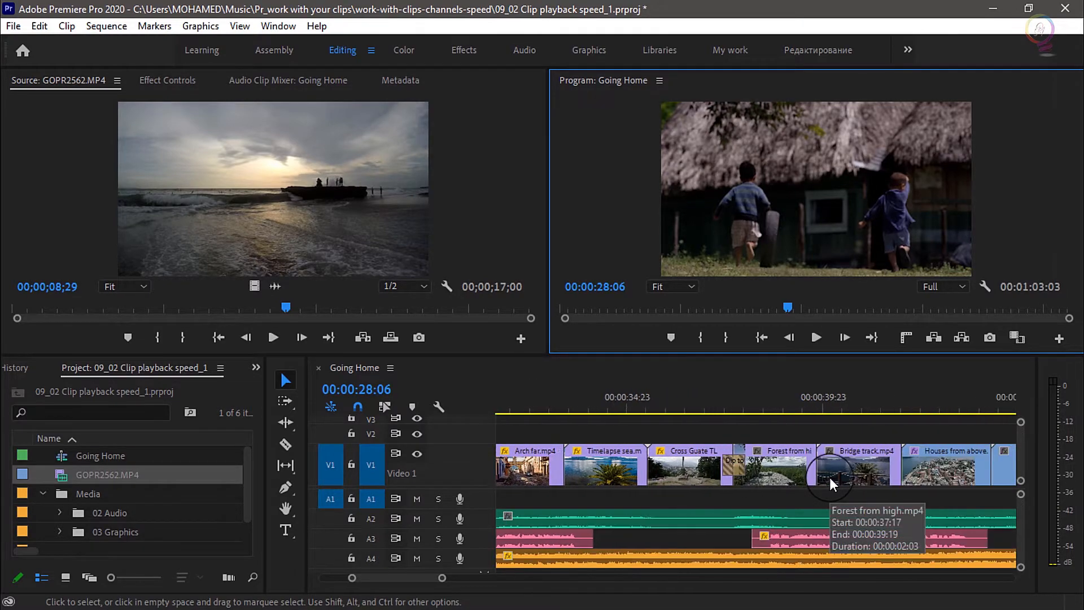
scroll(830, 476, down, 1)
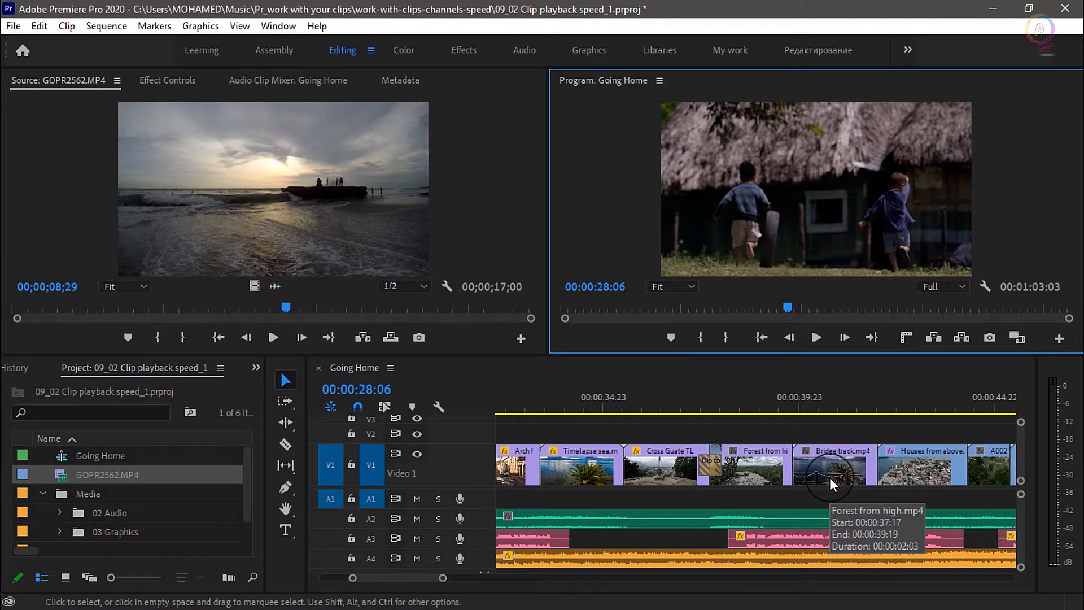
click(840, 403)
click(845, 466)
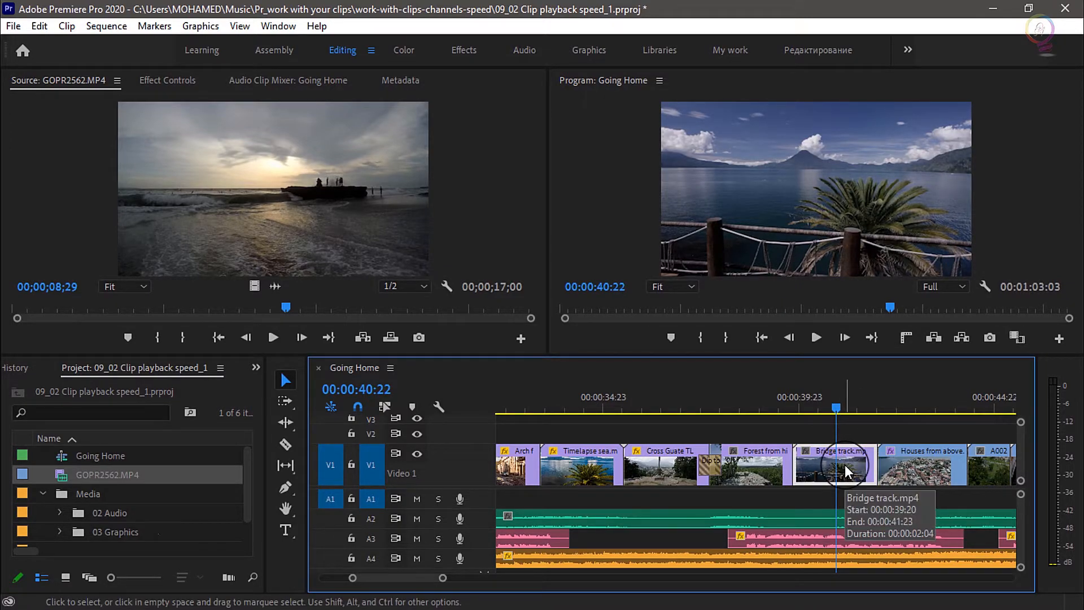
key(Delete)
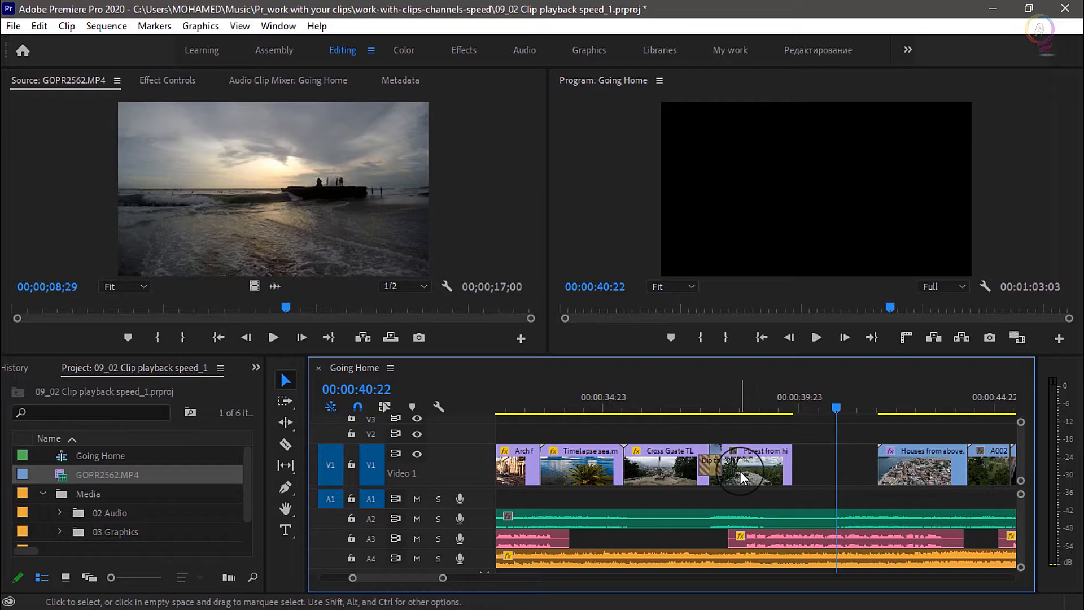
- Try to extend the end of Forest from high.mp4 into the gap with the Rate Stretch tool
click(286, 430)
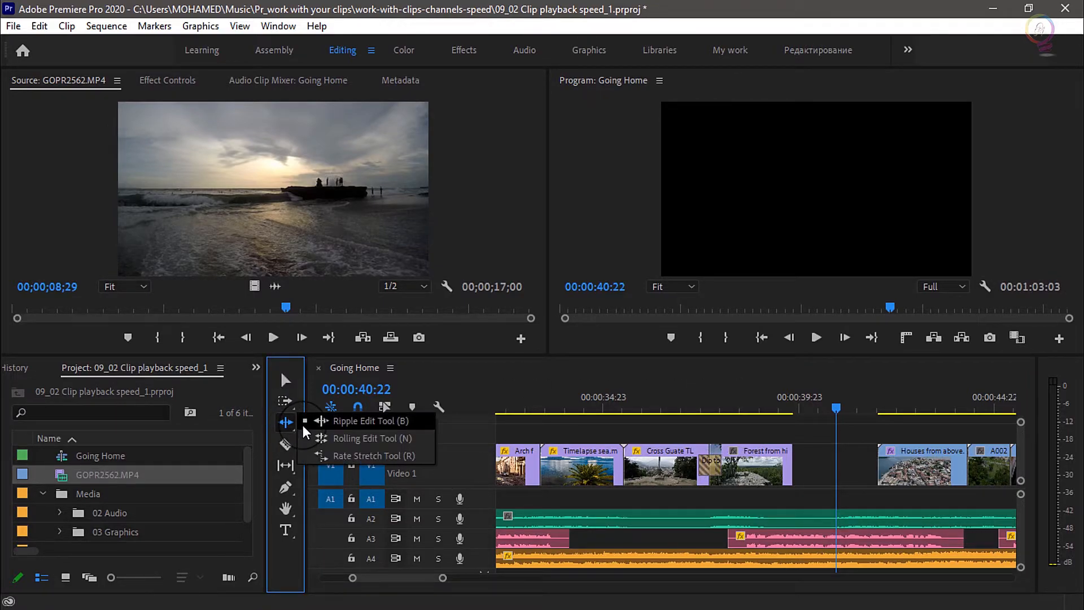
click(422, 459)
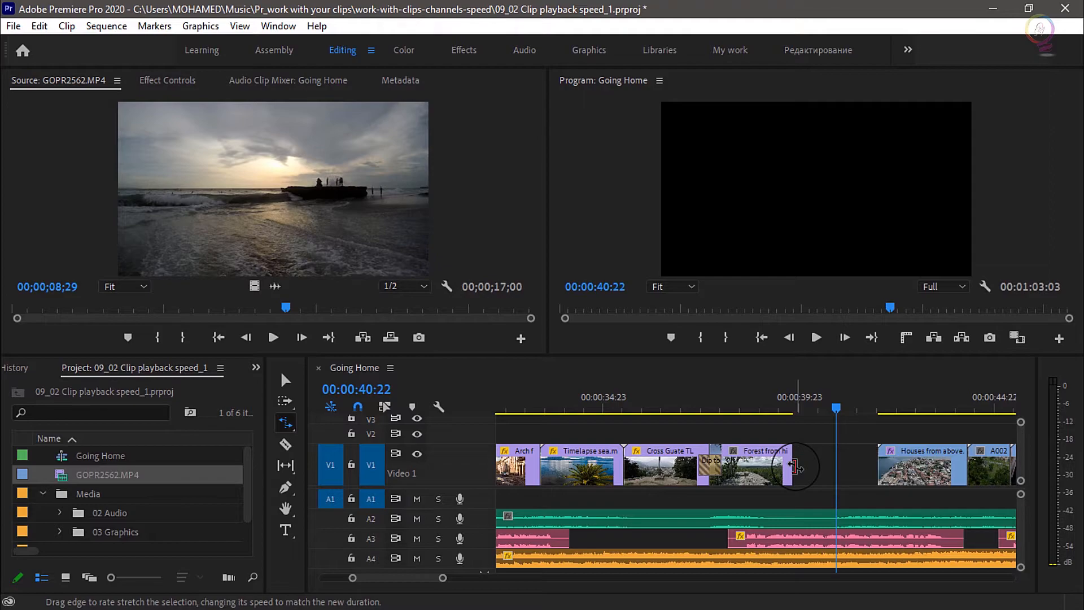
click(794, 467)
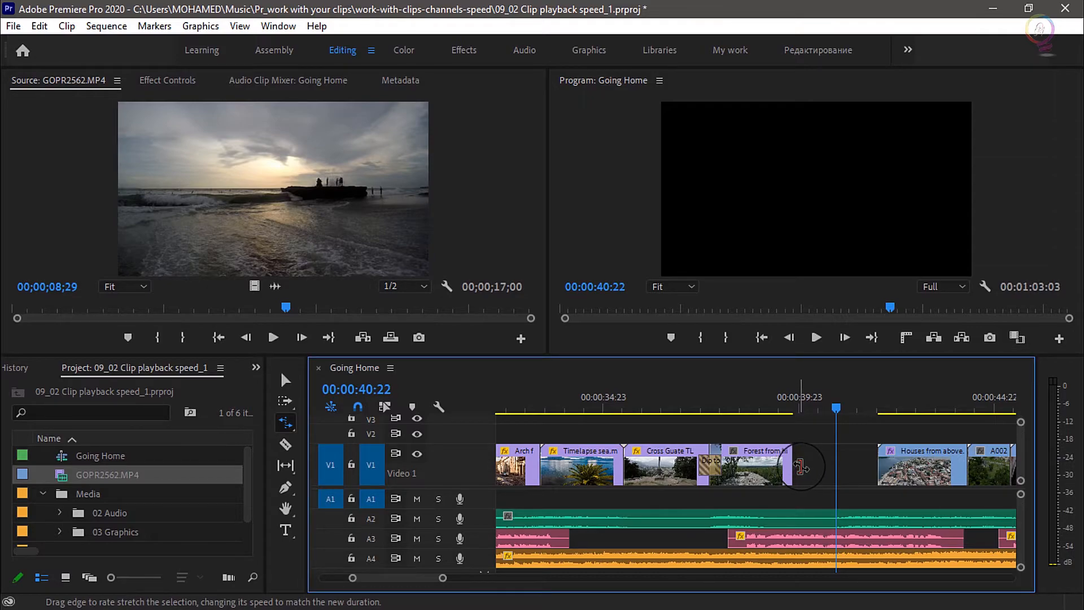
drag(812, 467, 851, 464)
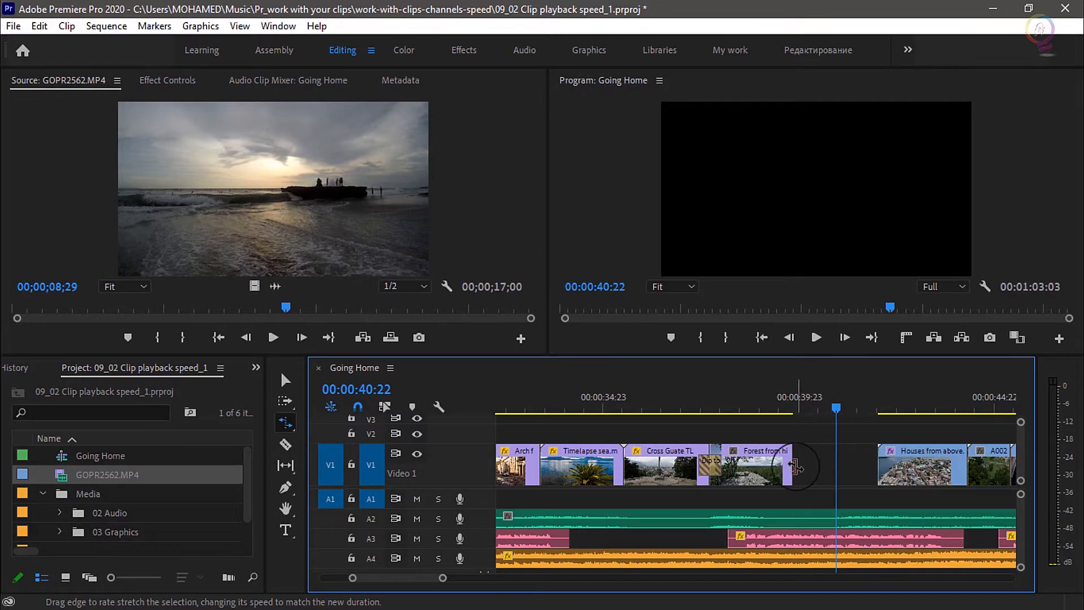
- Rate-stretch the Forest from high.mp4 clip to fill the gap up to the Houses from above clip
click(286, 380)
click(782, 482)
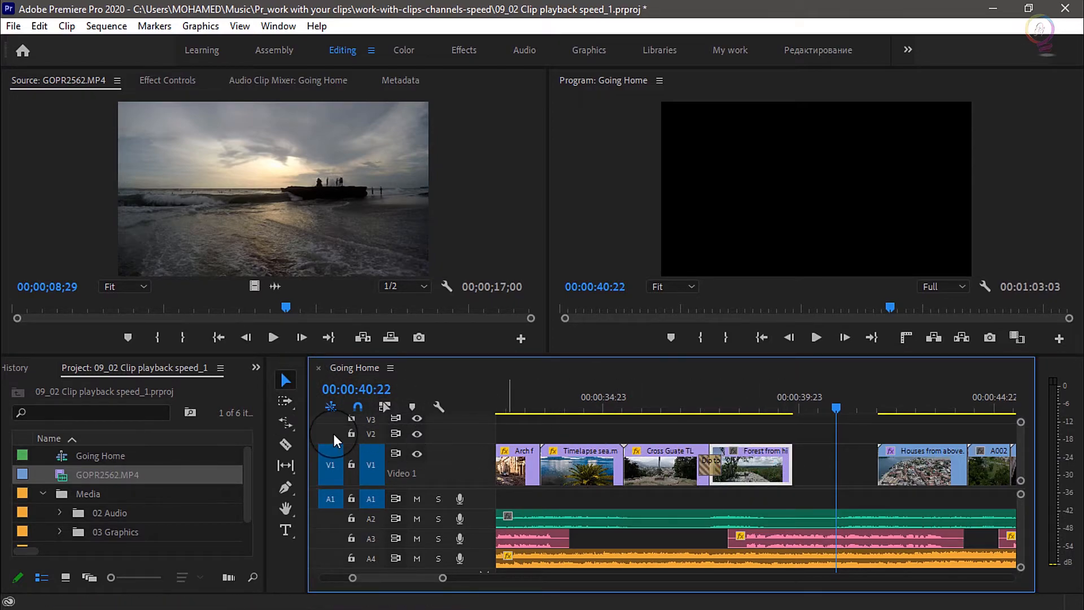
click(292, 432)
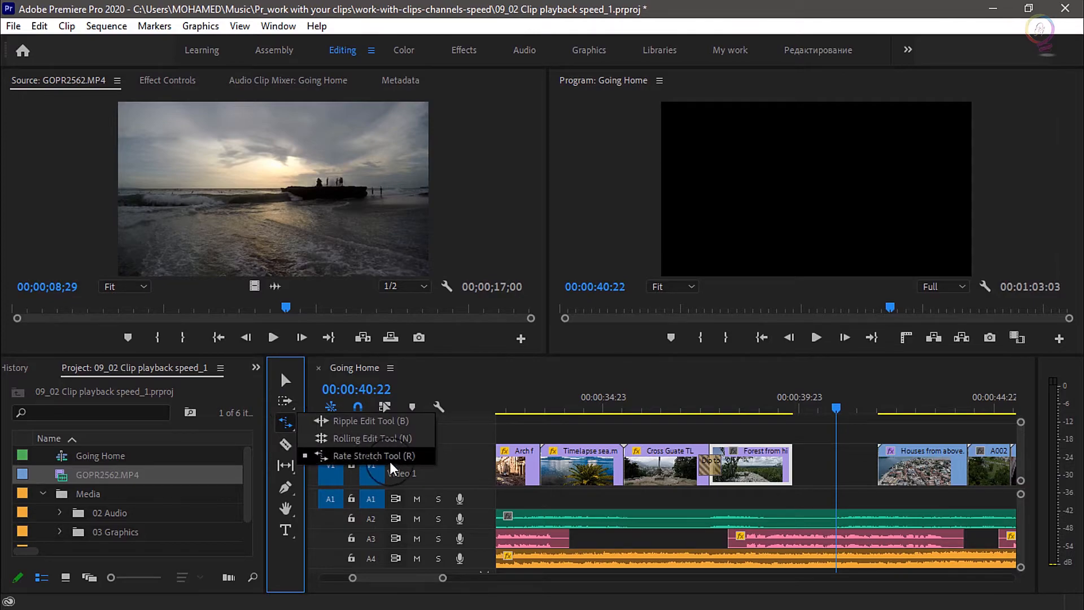
click(483, 463)
drag(792, 464, 877, 465)
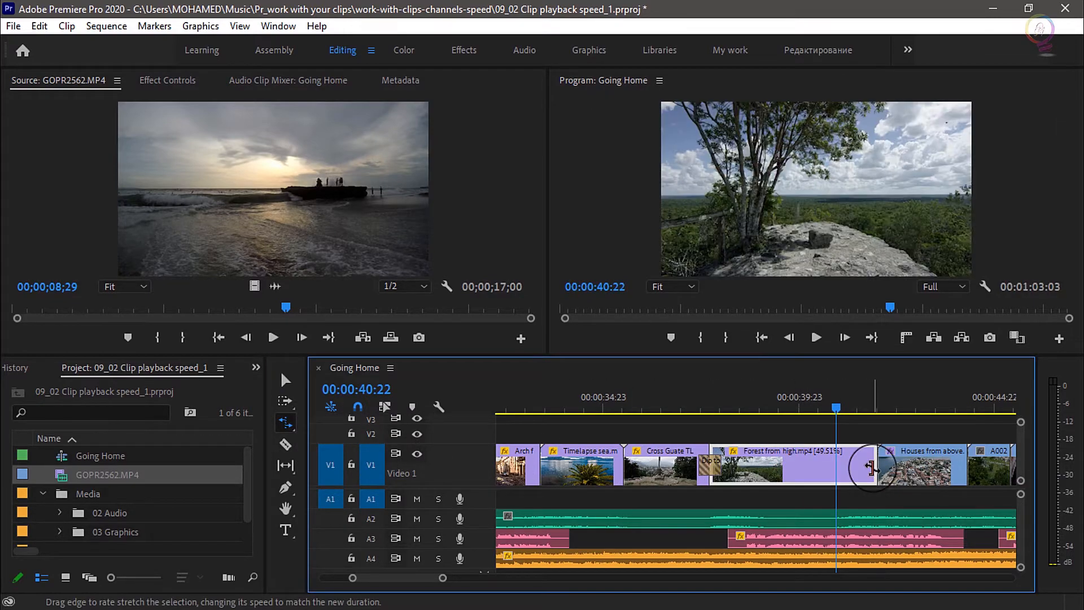
- Set the time interpolation of the Forest from high.mp4 clip to Optical Flow in its Speed/Duration settings
right_click(802, 465)
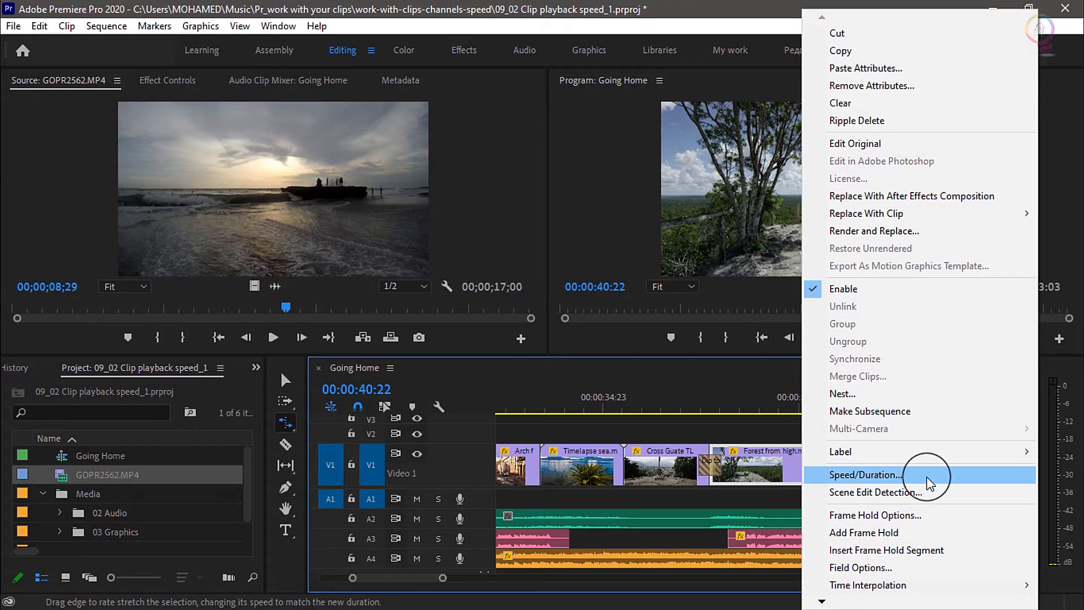
click(958, 480)
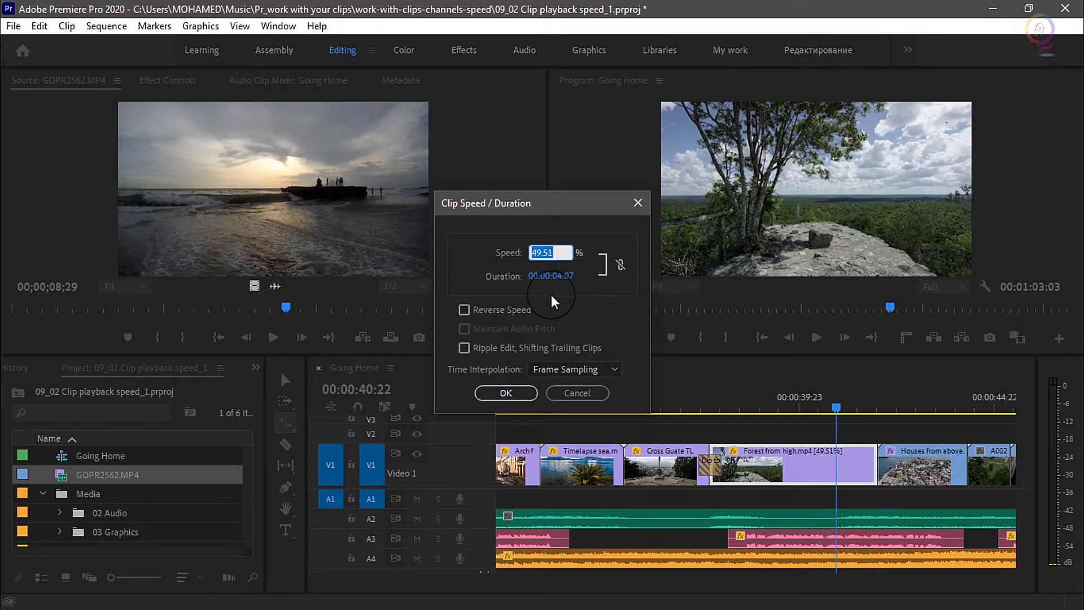
click(613, 375)
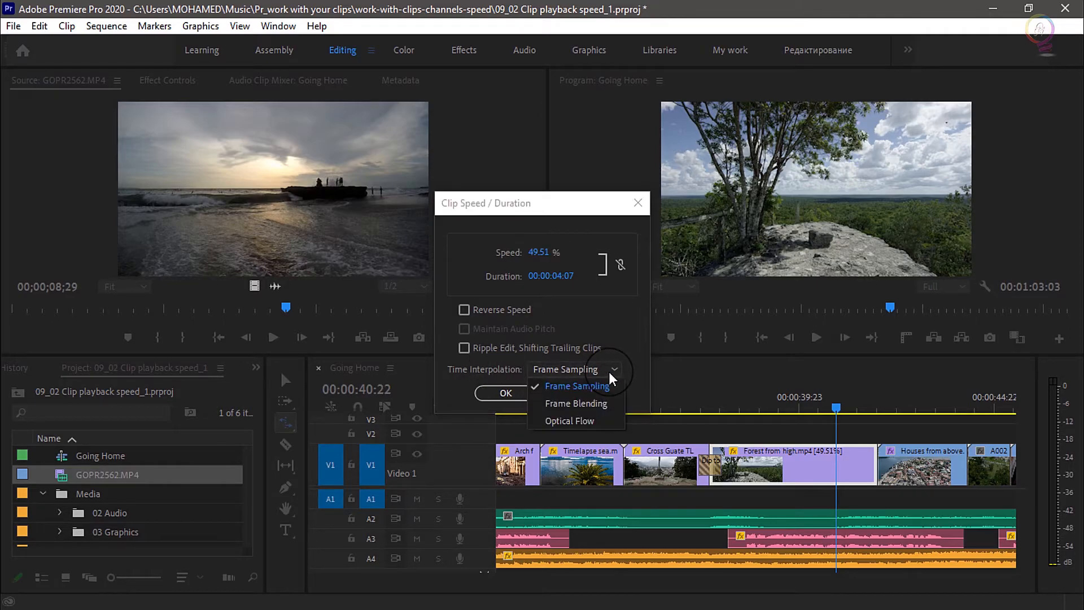
click(598, 420)
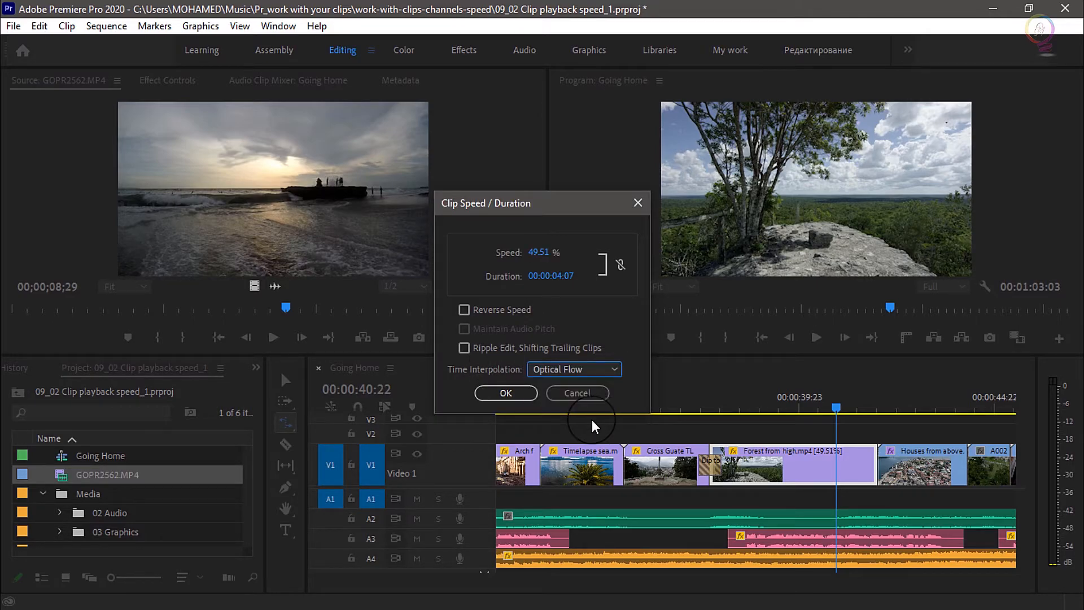
click(506, 393)
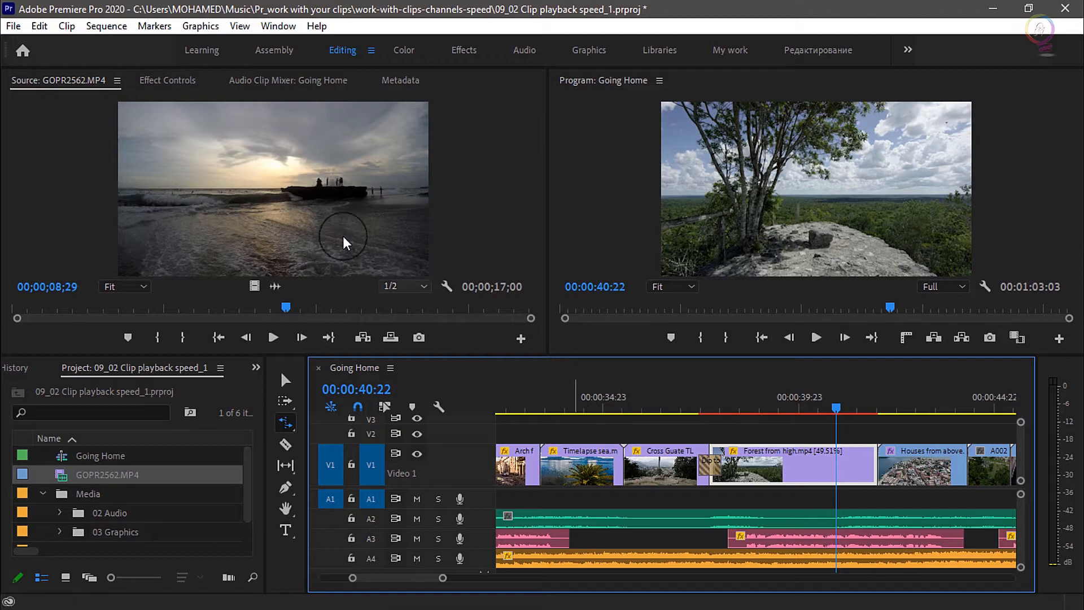
- Render the sequence's effects from In to Out, and stop the playback that starts at the beginning of the sequence
click(108, 26)
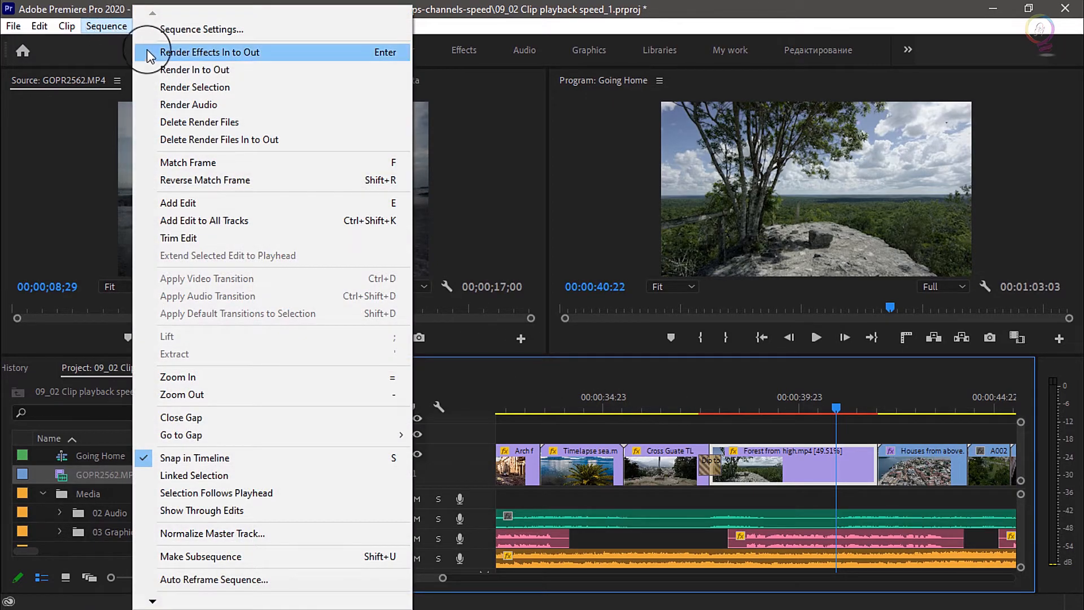
click(326, 54)
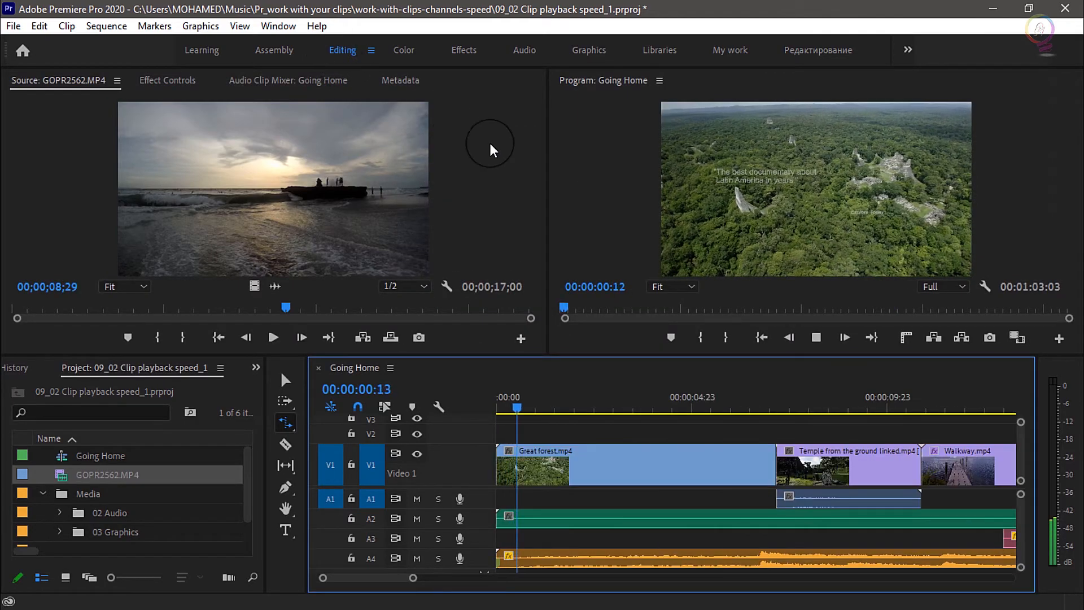
click(820, 338)
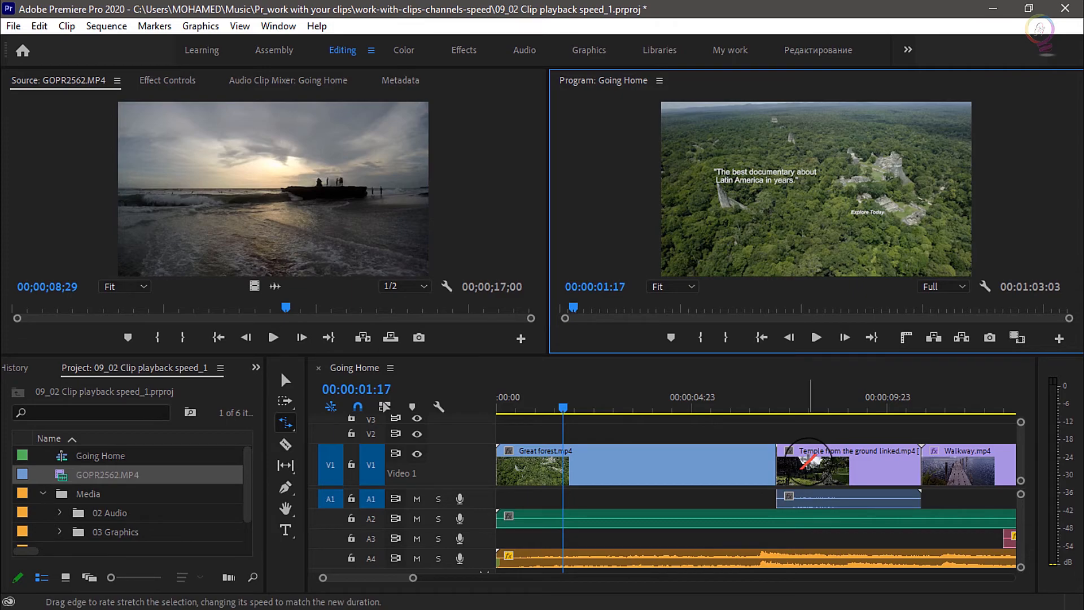
- Play back the rendered Forest from high.mp4 clip in the sequence to review its slow motion
scroll(808, 462, down, 5)
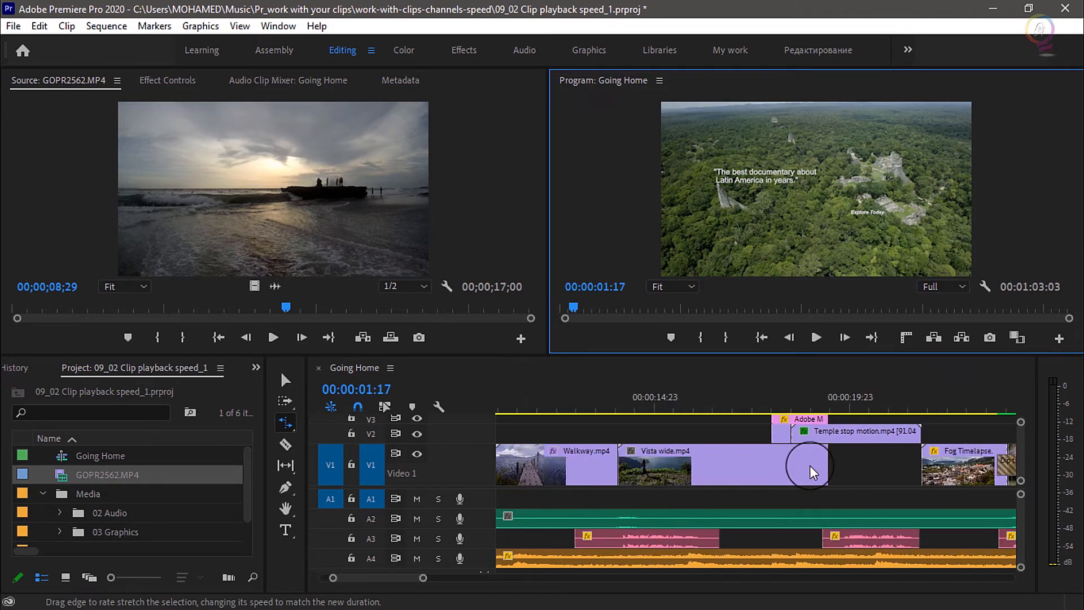
scroll(810, 466, down, 5)
scroll(801, 462, down, 5)
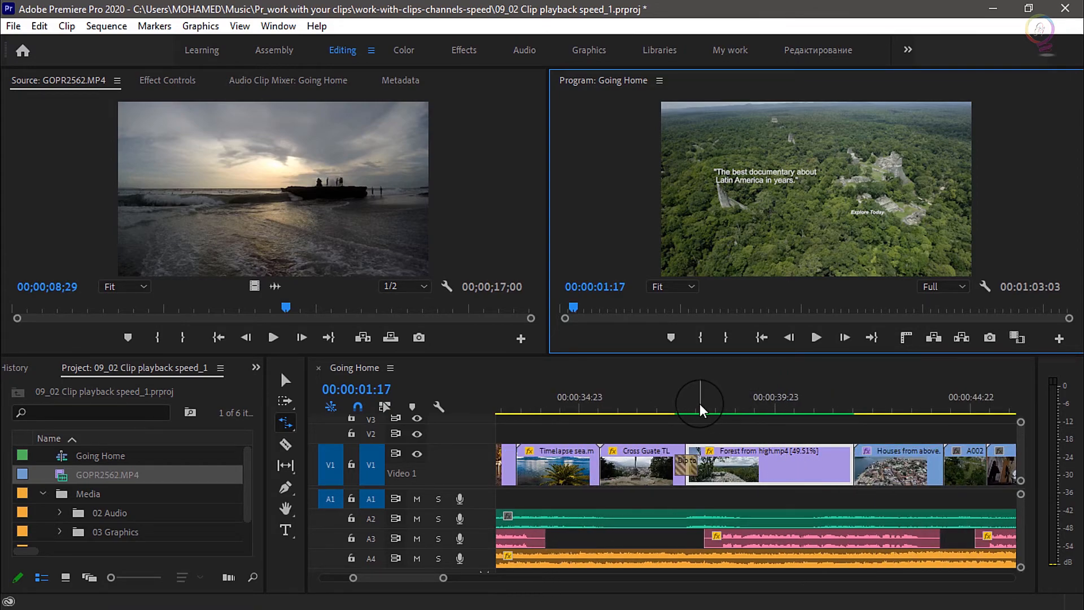
click(700, 406)
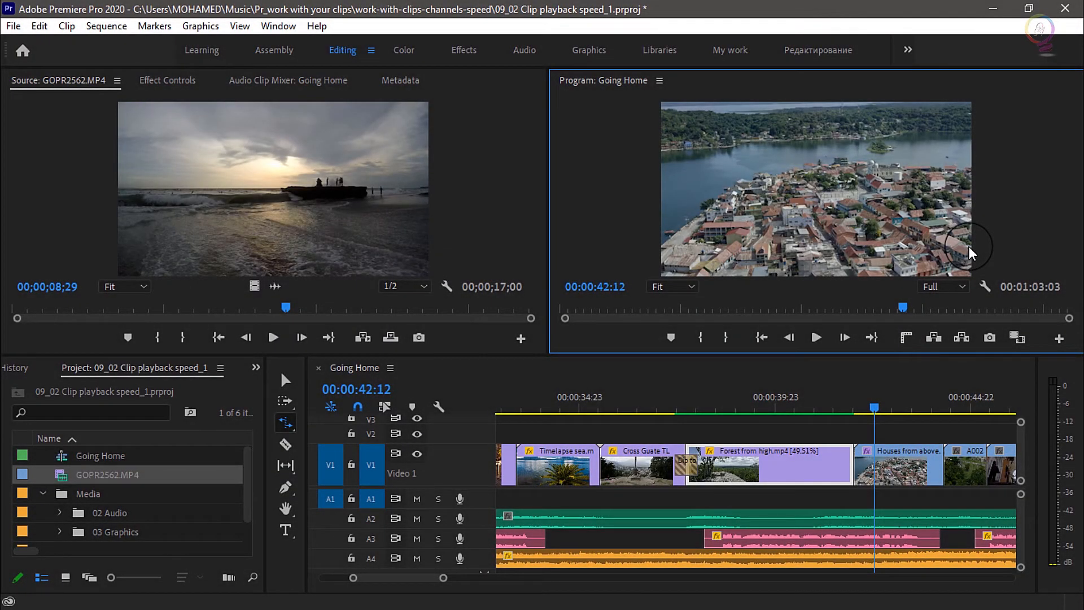
- Park the playhead at 00:00:40:15 within Forest from high.mp4, switch to the Selection tool, and display the clip's timing information
click(801, 399)
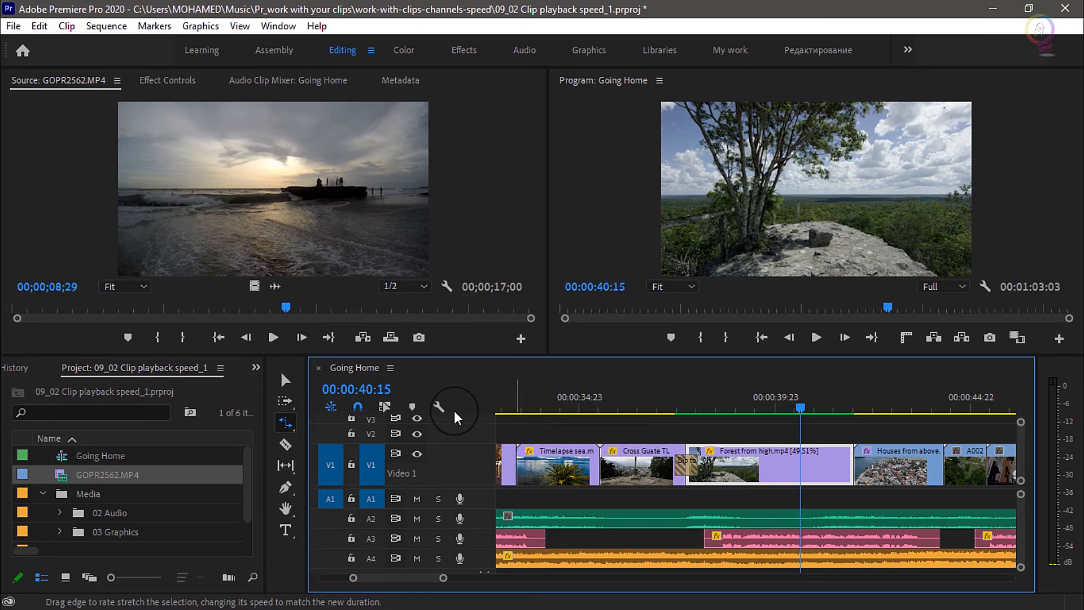
click(287, 381)
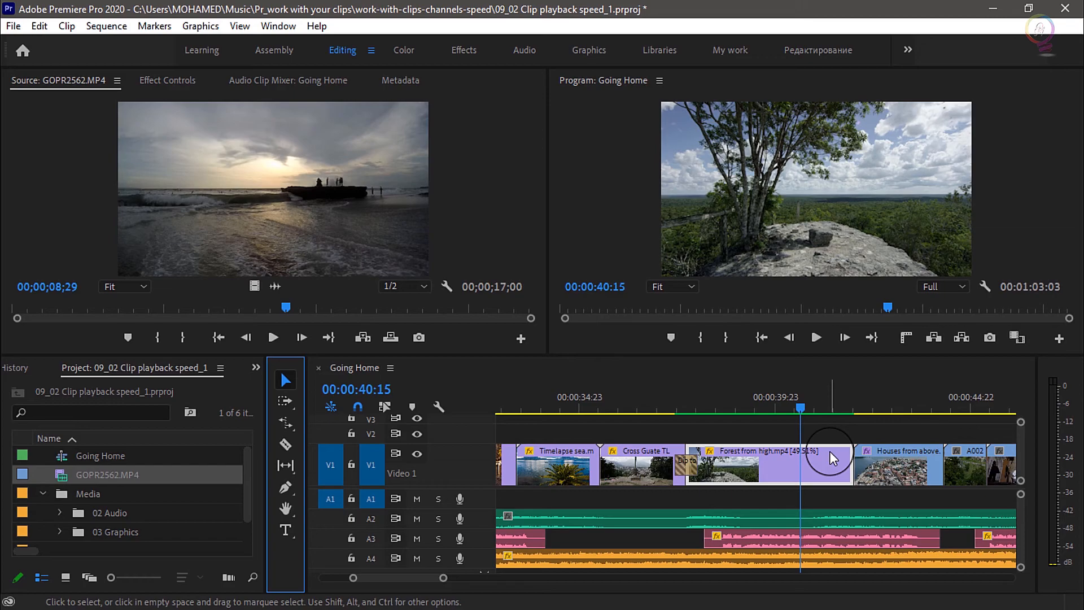
mouse_move(830, 452)
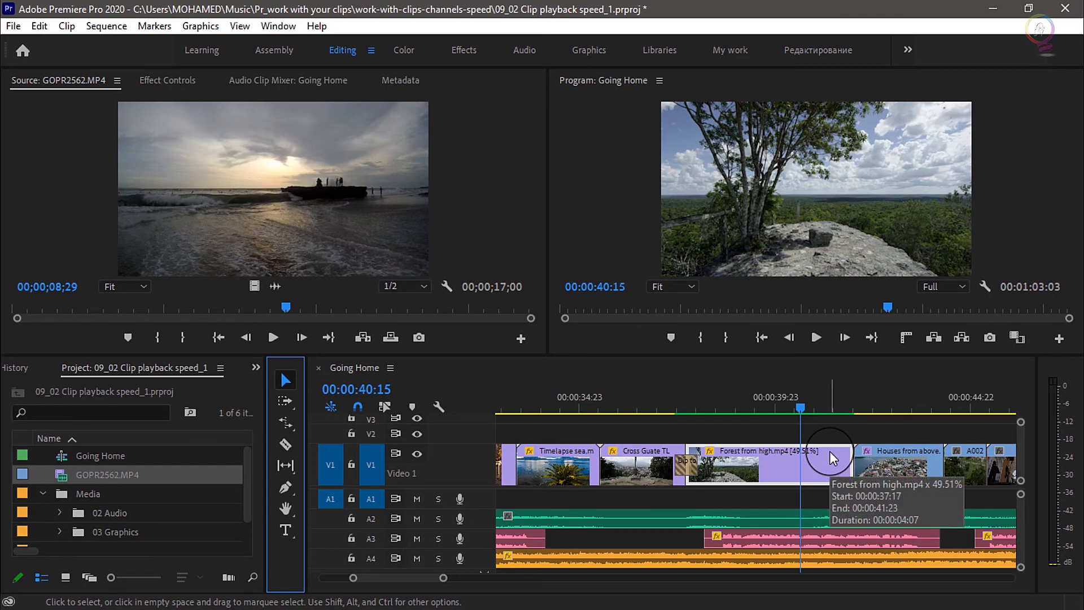